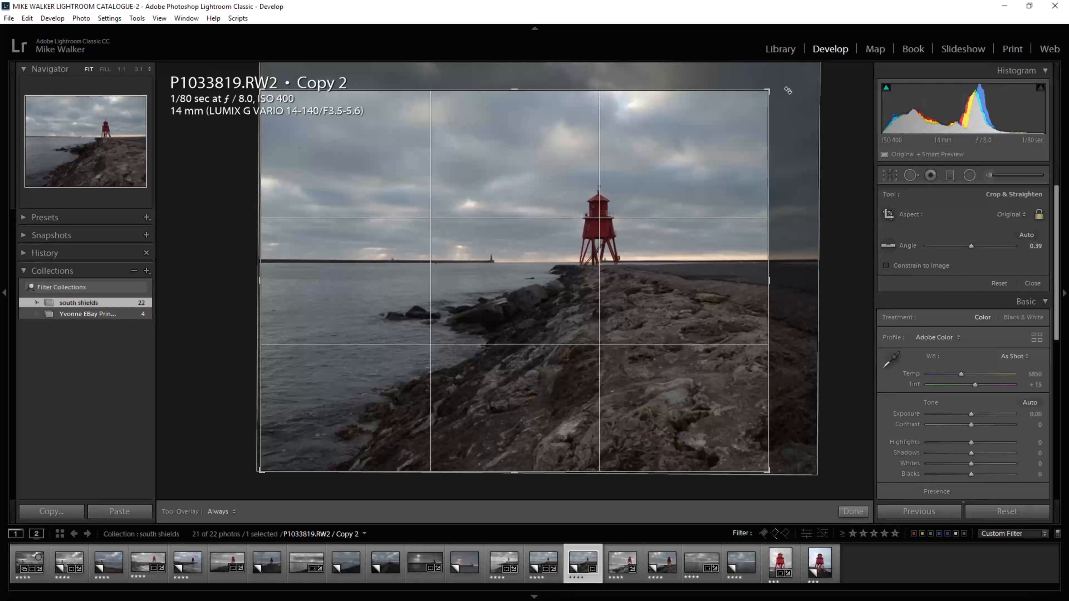
Step: Apply the crop and set the photo's Temp to 8229, Exposure to +0.68 and Contrast to +47
key(Return)
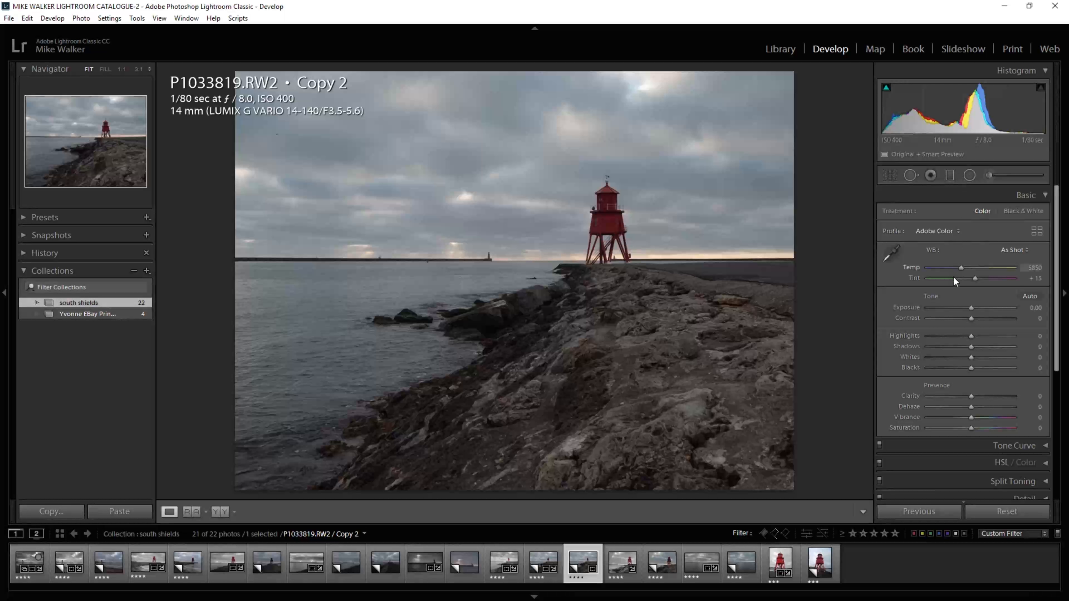
drag(961, 268, 980, 273)
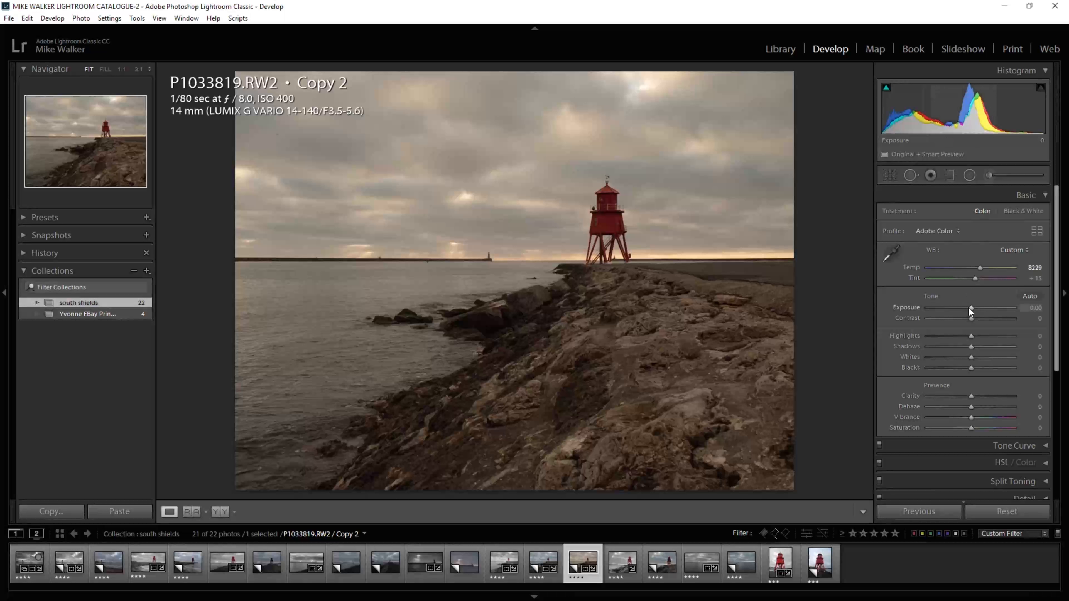
drag(970, 307, 976, 307)
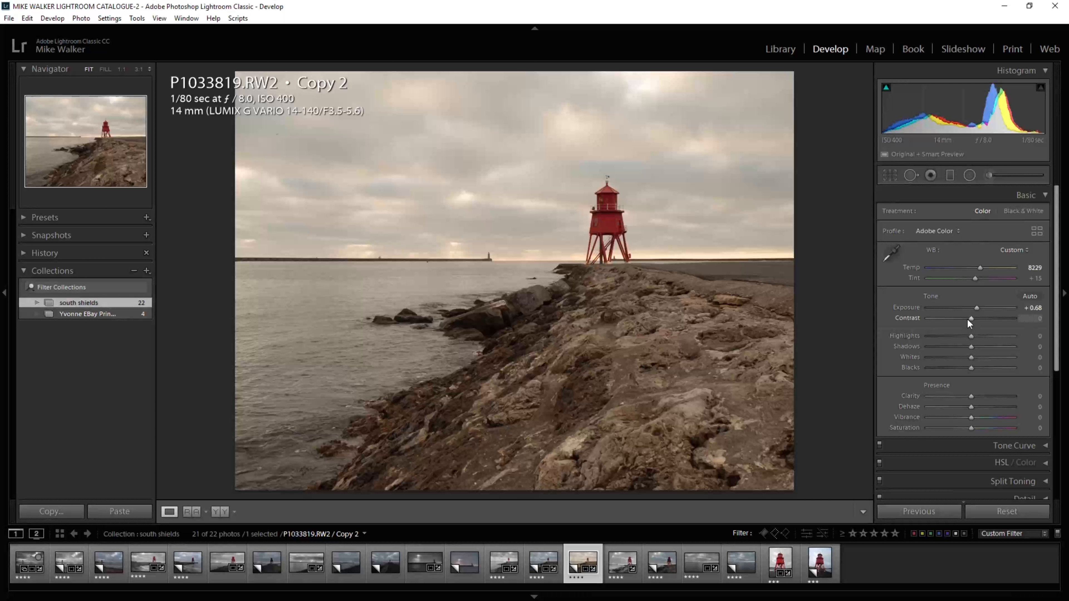
drag(971, 319, 989, 319)
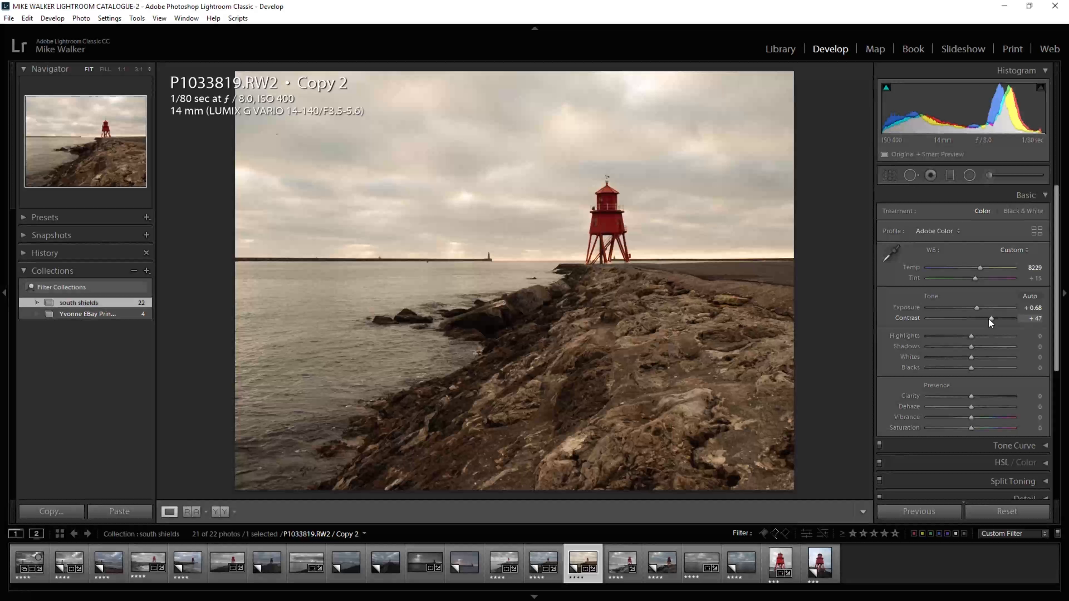
Step: Set Highlights to -100, Shadows to +47, Whites to +21, Blacks to +16, and both Clarity and Dehaze to +10
drag(969, 336, 903, 343)
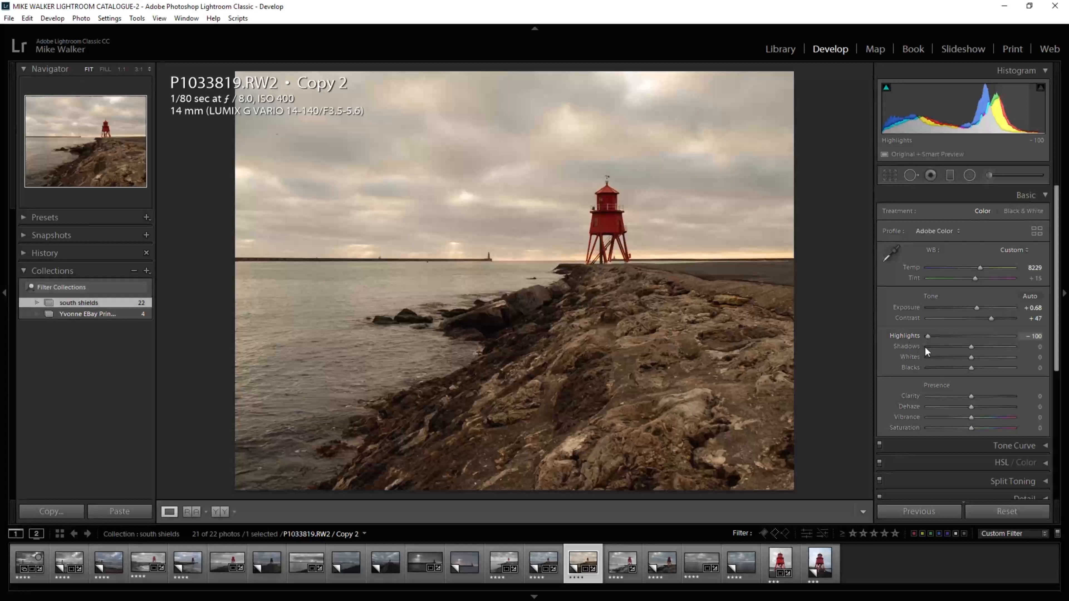
drag(970, 348, 990, 348)
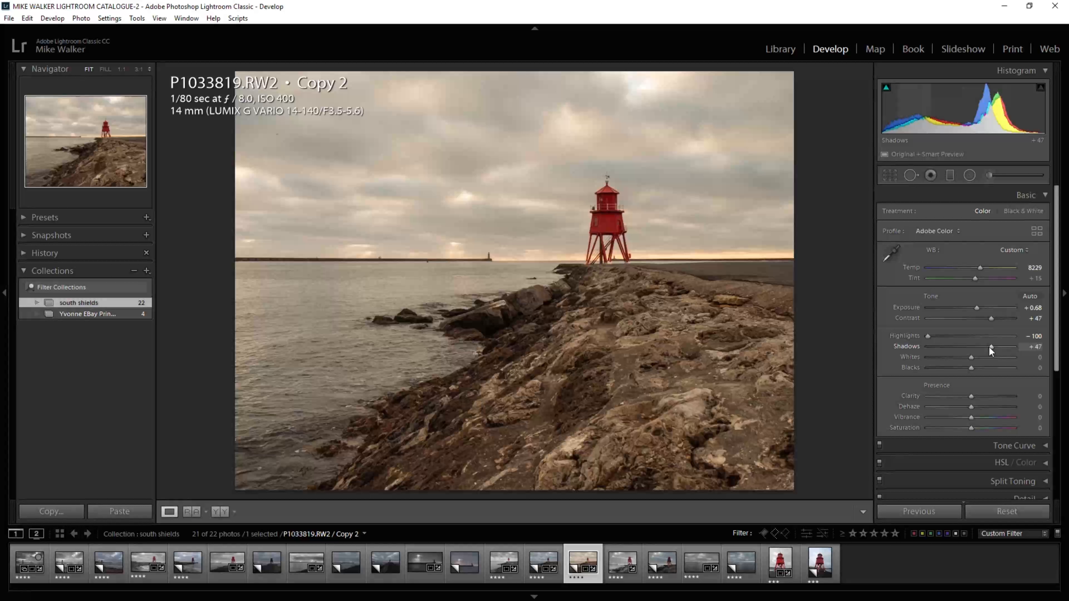
drag(971, 358, 980, 362)
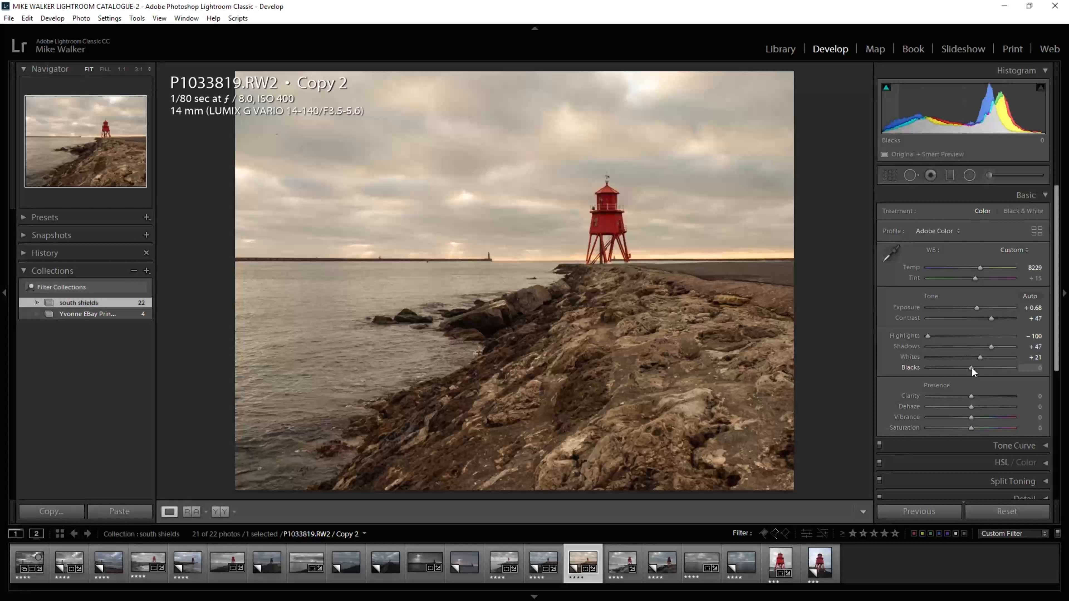
drag(973, 368, 978, 368)
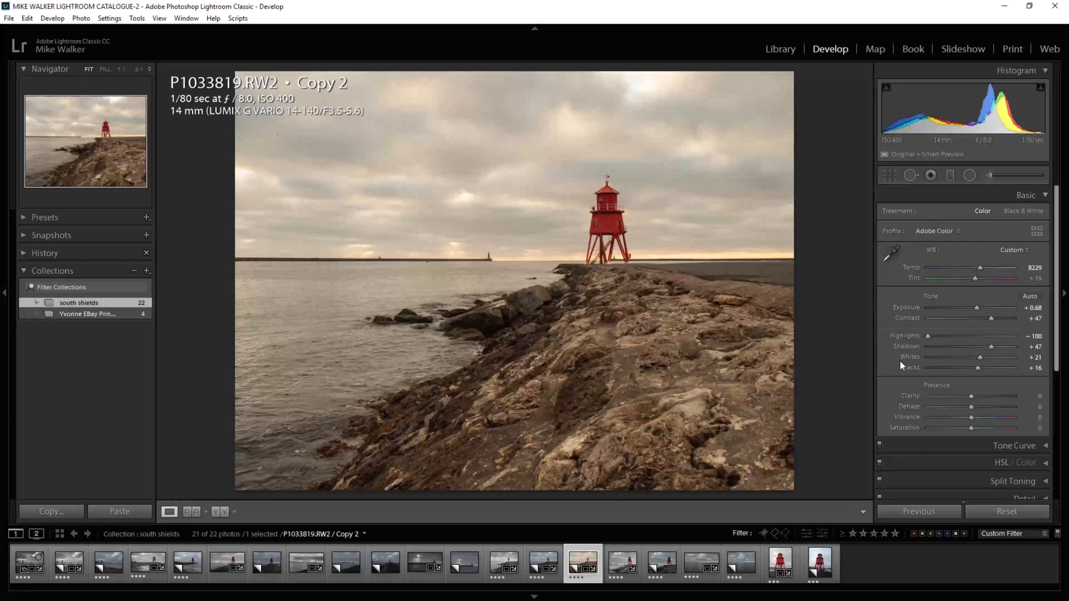
drag(970, 395, 974, 407)
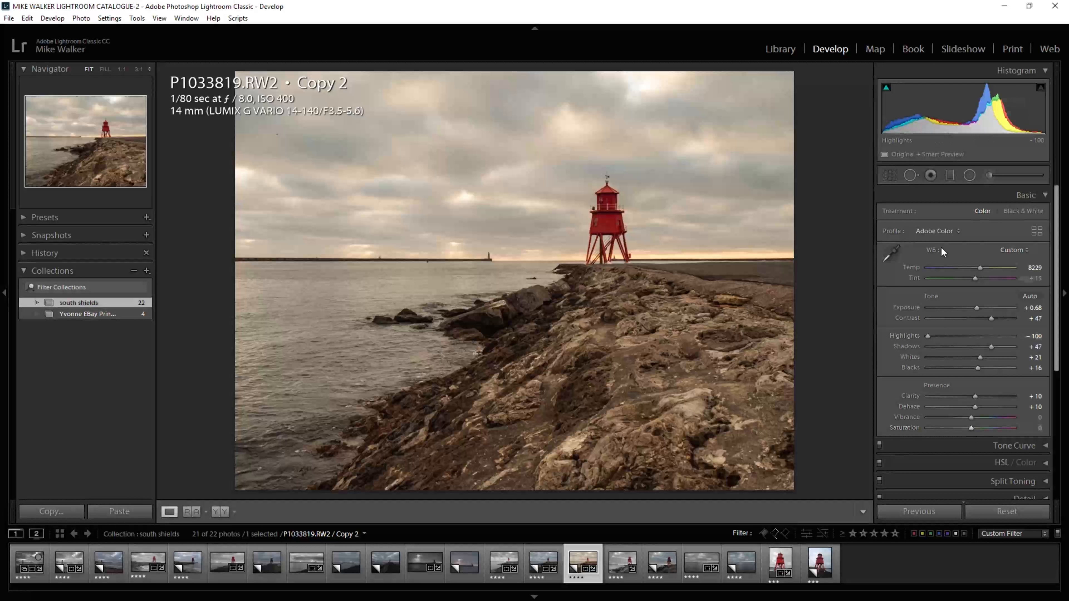
Step: Set the HSL saturation of every colour from Orange through Magenta to -100 and raise the Red saturation slightly
click(1042, 195)
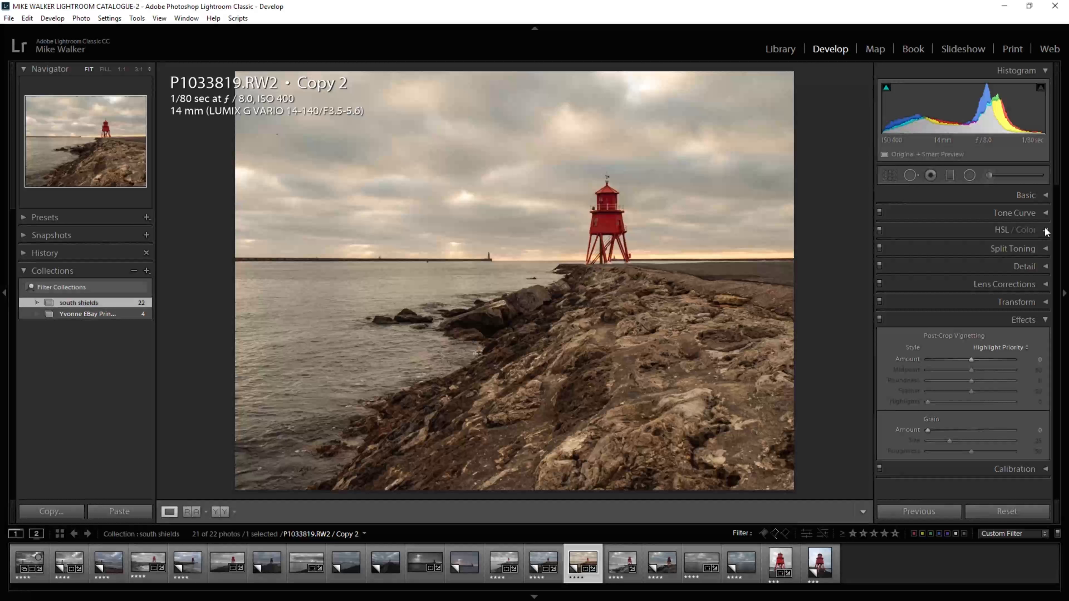
click(1045, 230)
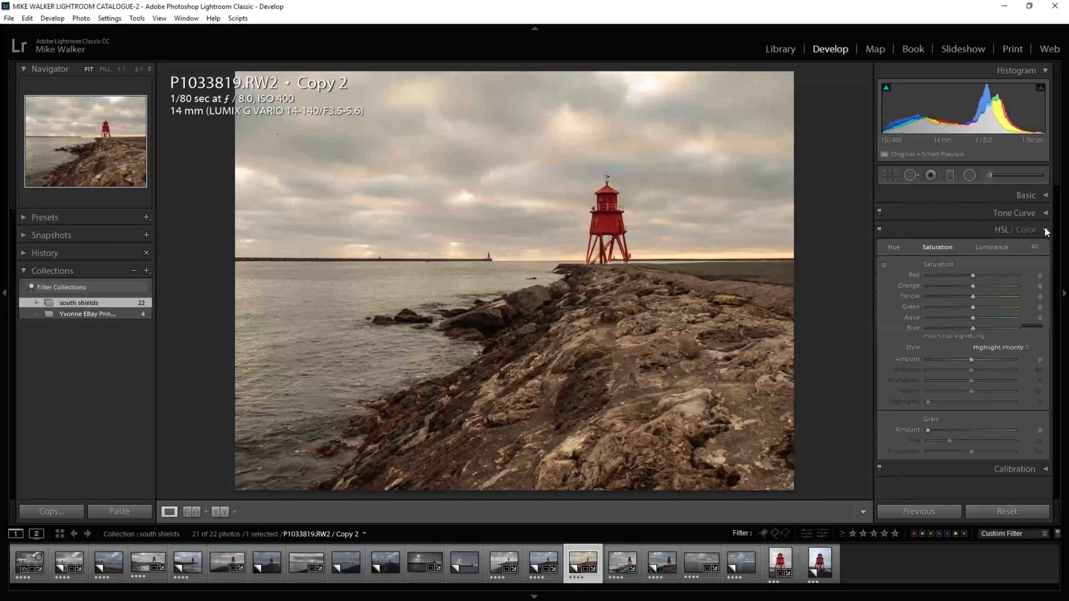
click(1044, 195)
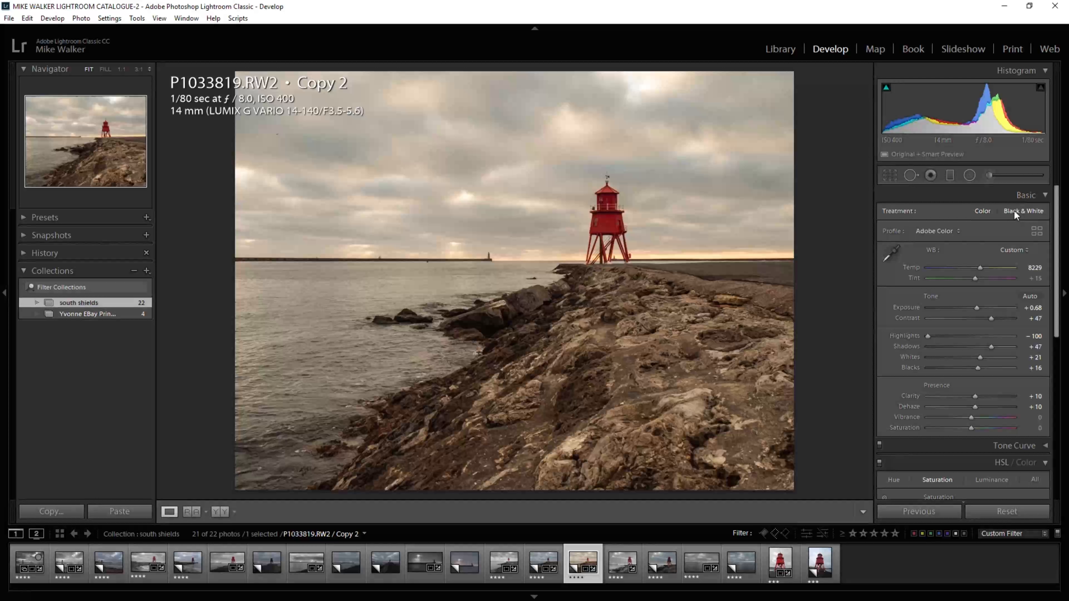
click(1044, 197)
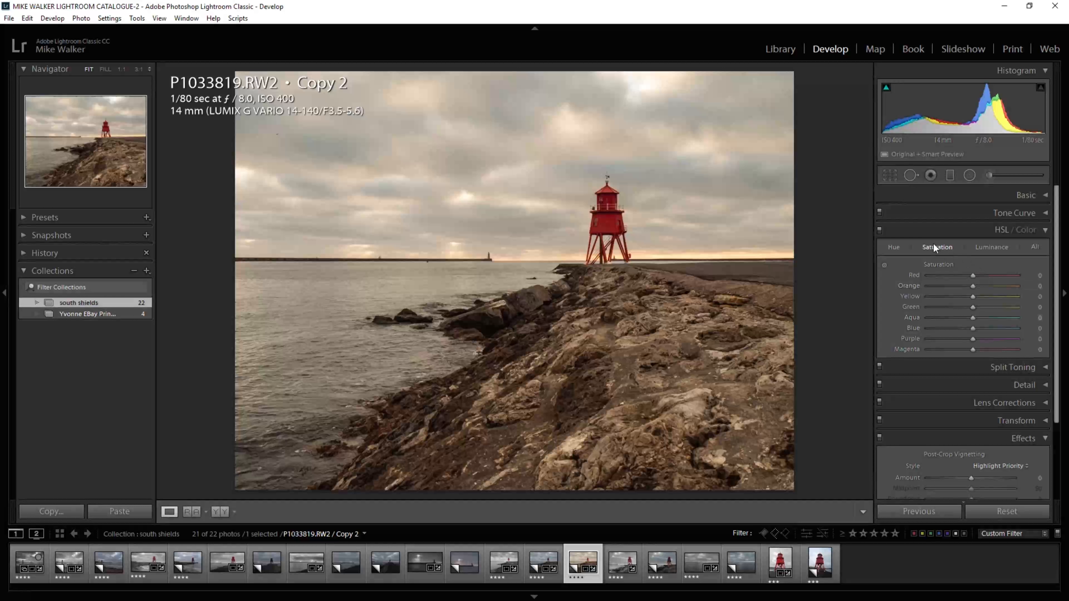
drag(973, 348, 907, 337)
drag(972, 327, 893, 331)
drag(972, 317, 909, 319)
drag(972, 307, 915, 297)
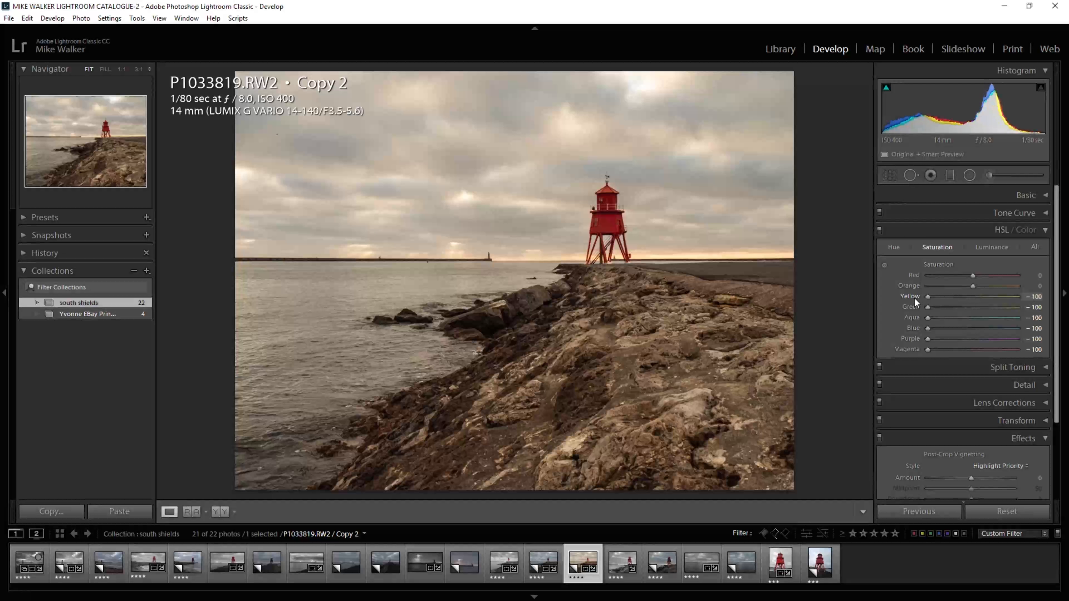
drag(972, 285, 901, 288)
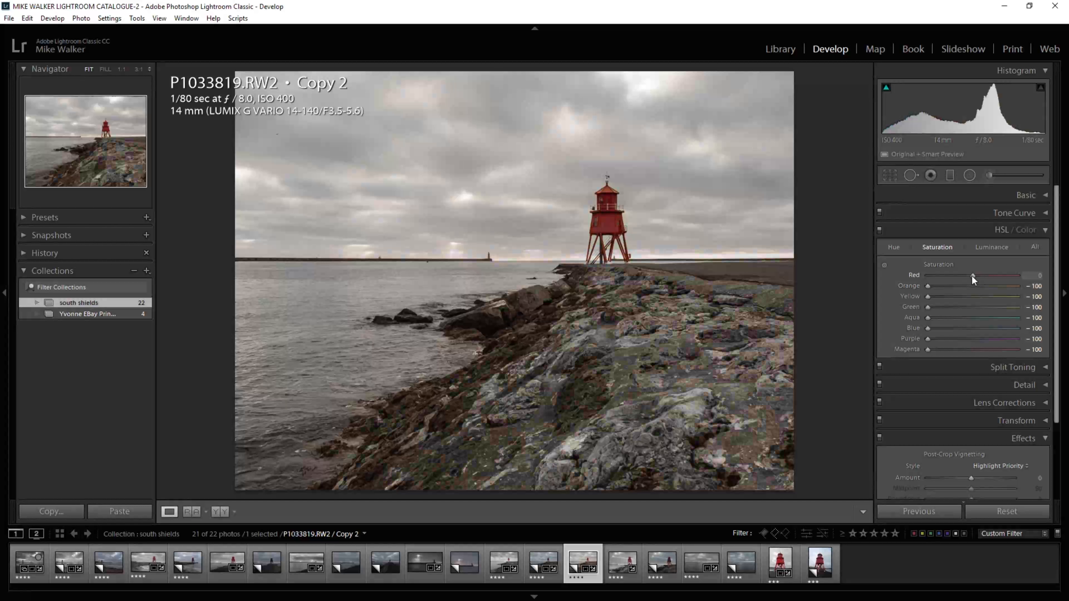
drag(974, 276, 983, 276)
Step: Return to the basic tone adjustments and raise Blacks to +24
click(1044, 231)
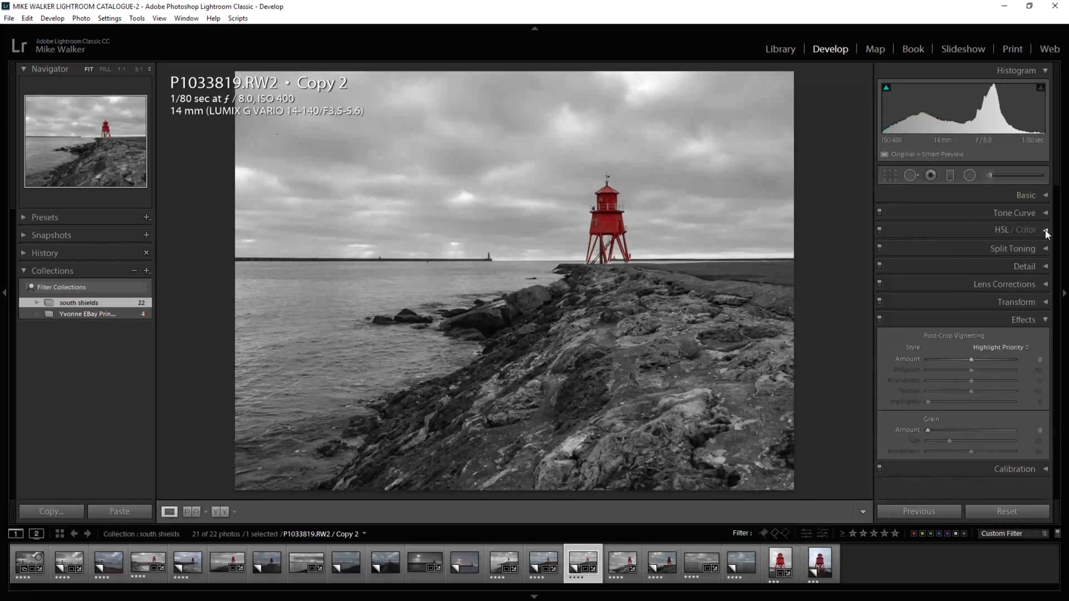
click(1044, 197)
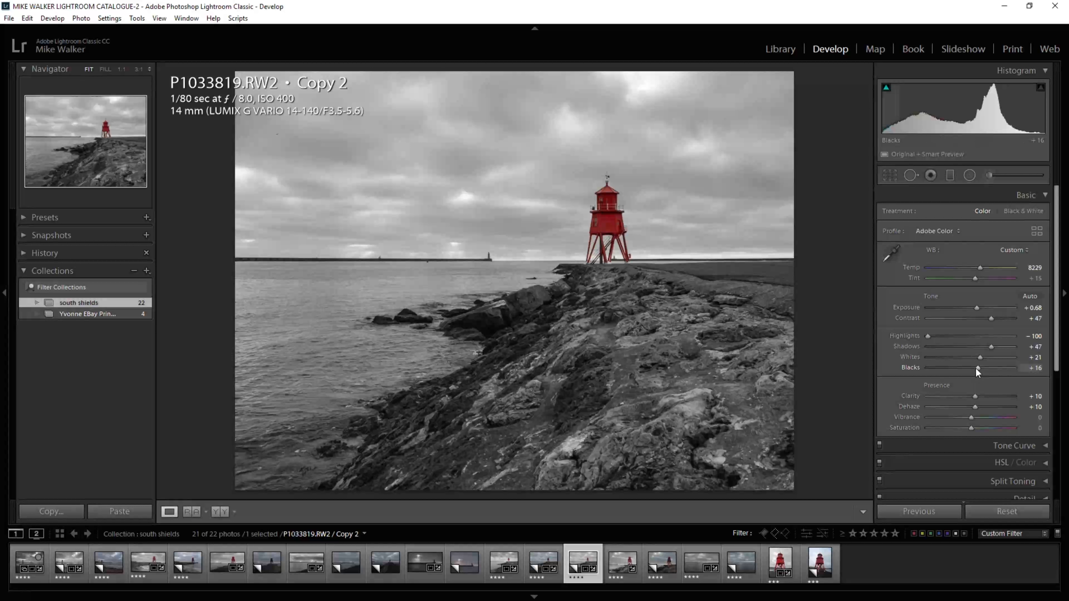
drag(979, 368, 982, 369)
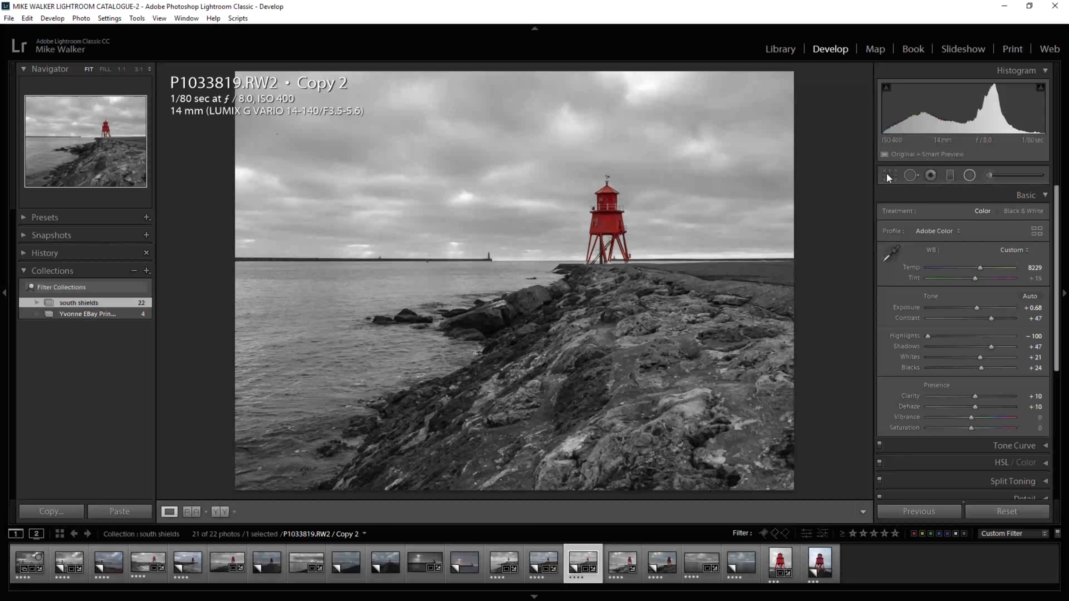
Step: Add a graduated filter over the sky with Exposure -0.46 and extend its lower edge to the horizon
click(949, 174)
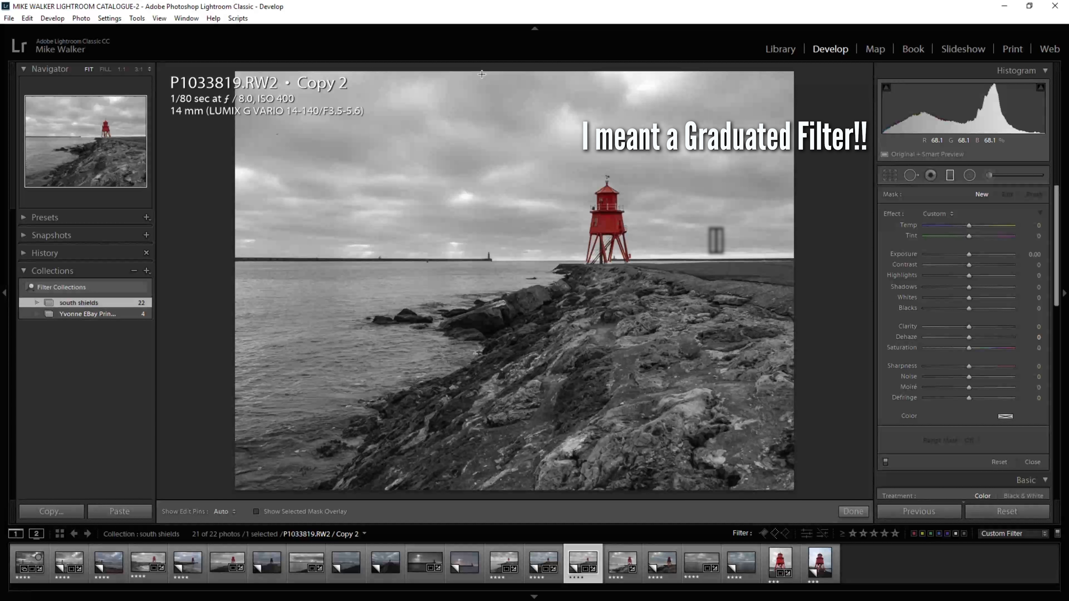
drag(484, 70, 479, 142)
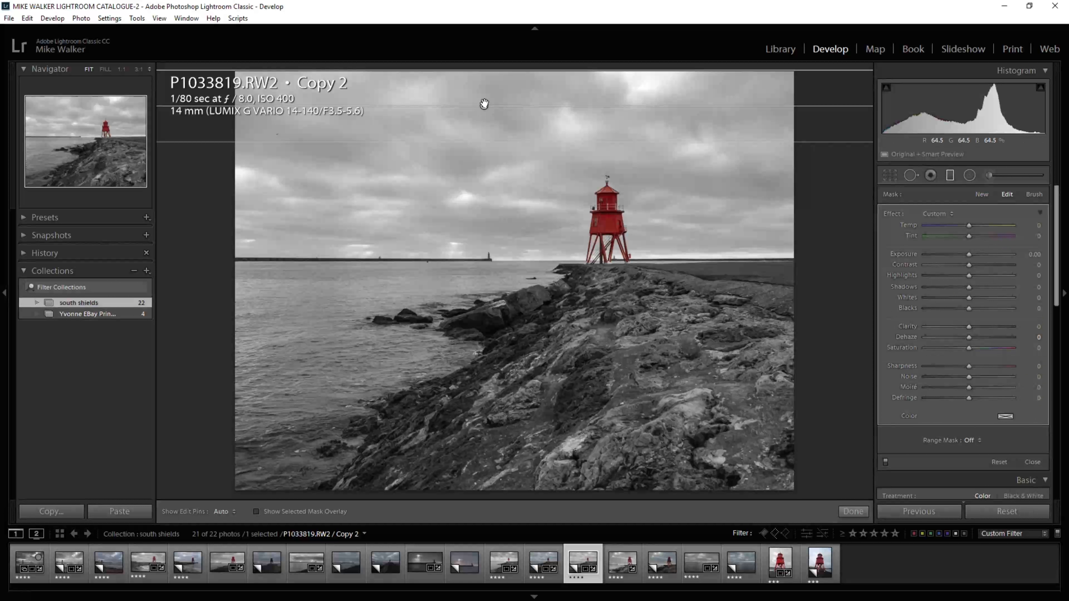
mouse_move(483, 105)
drag(483, 105, 473, 173)
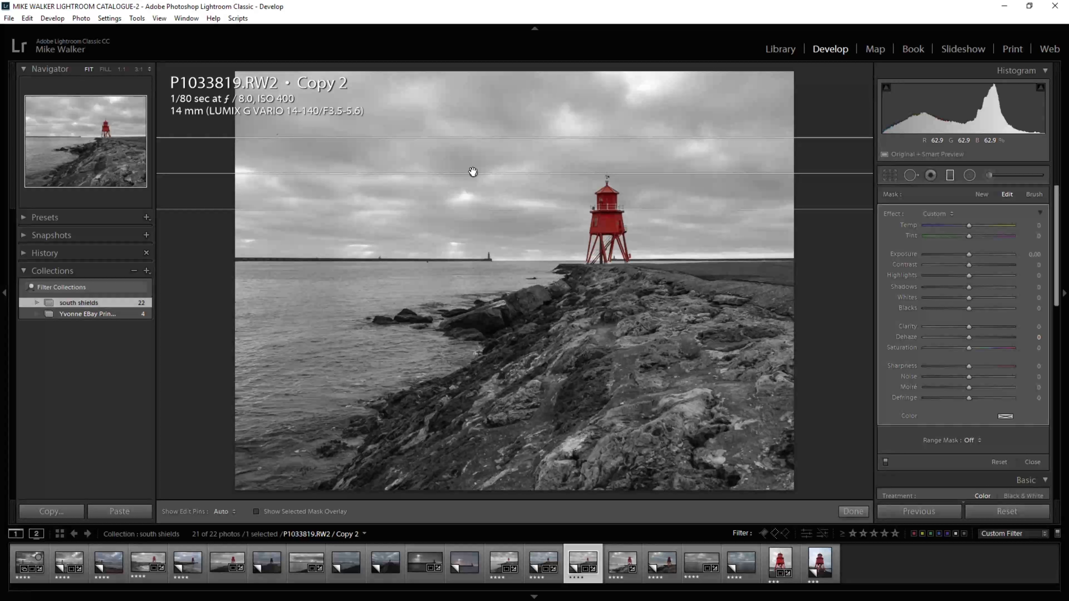
key(o)
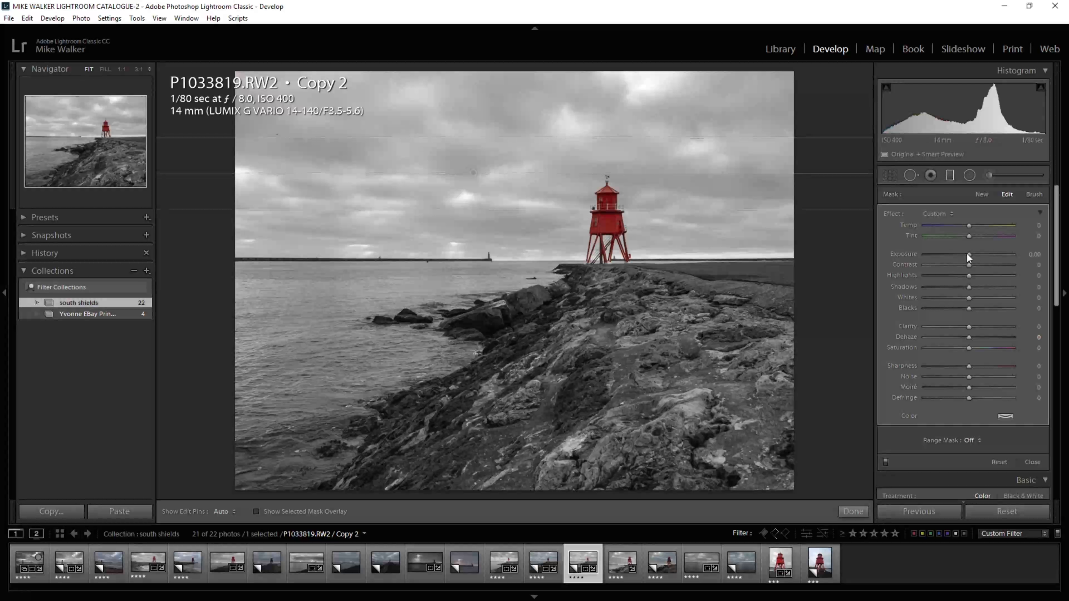
drag(968, 254, 964, 255)
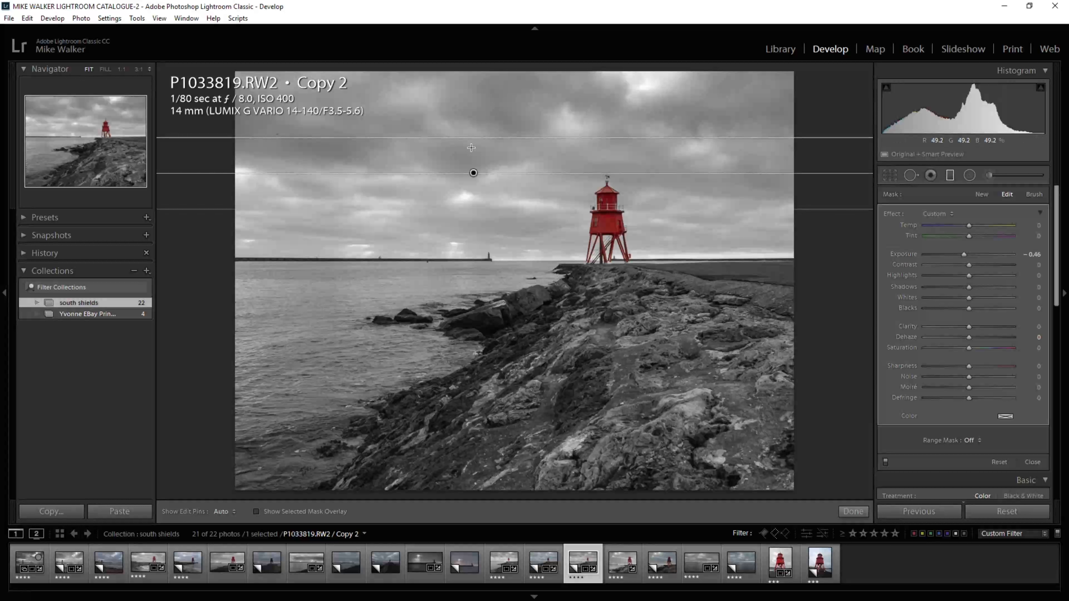
drag(472, 174, 443, 222)
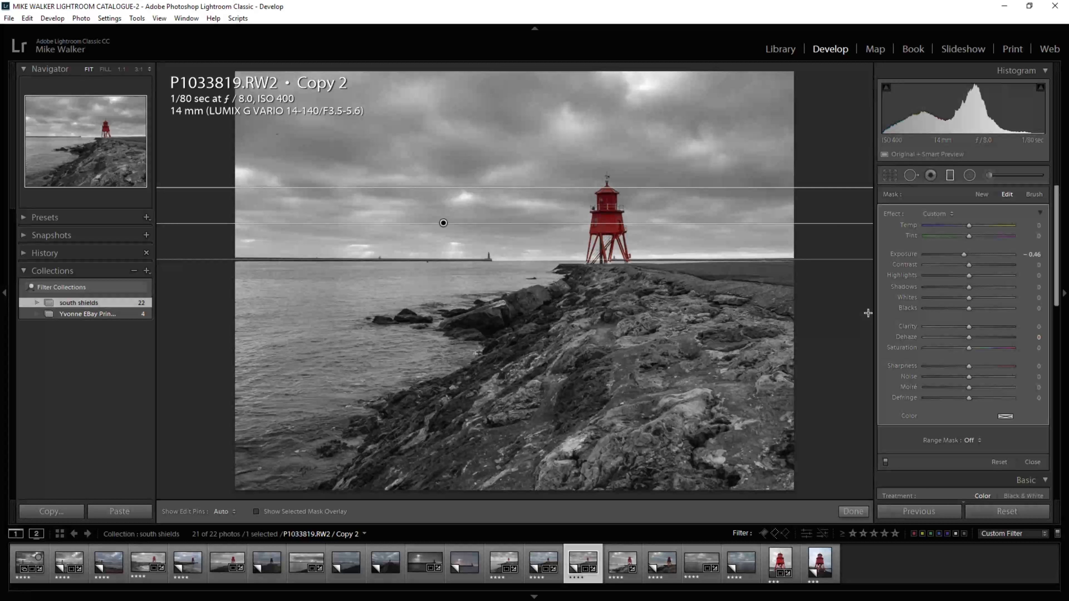
Step: Add a wide inverted radial filter centred on the lighthouse with Feather 100 and Exposure 0.56
click(970, 174)
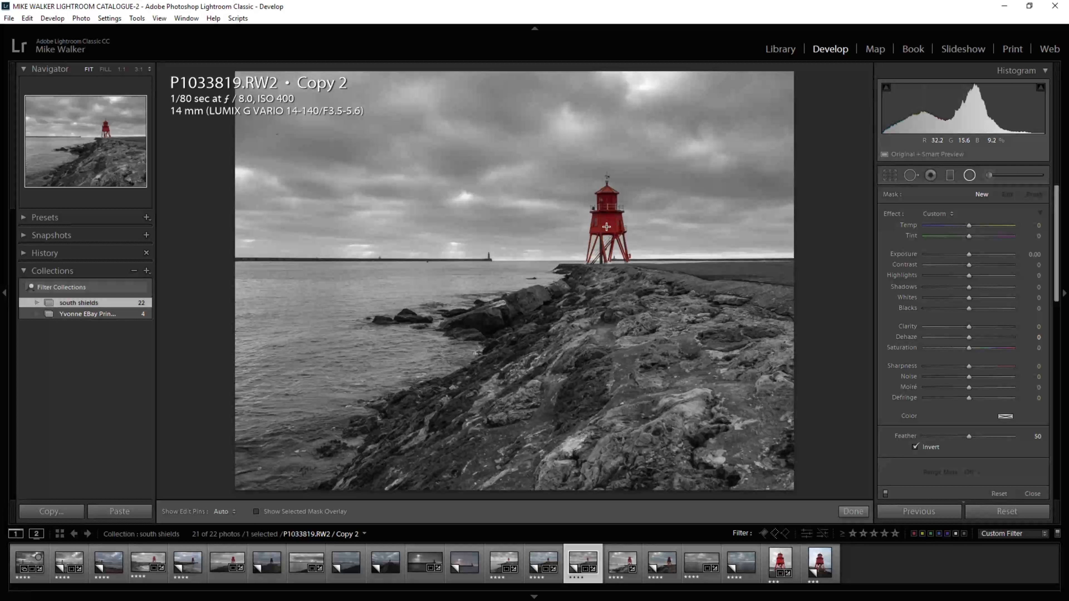
drag(606, 221, 743, 276)
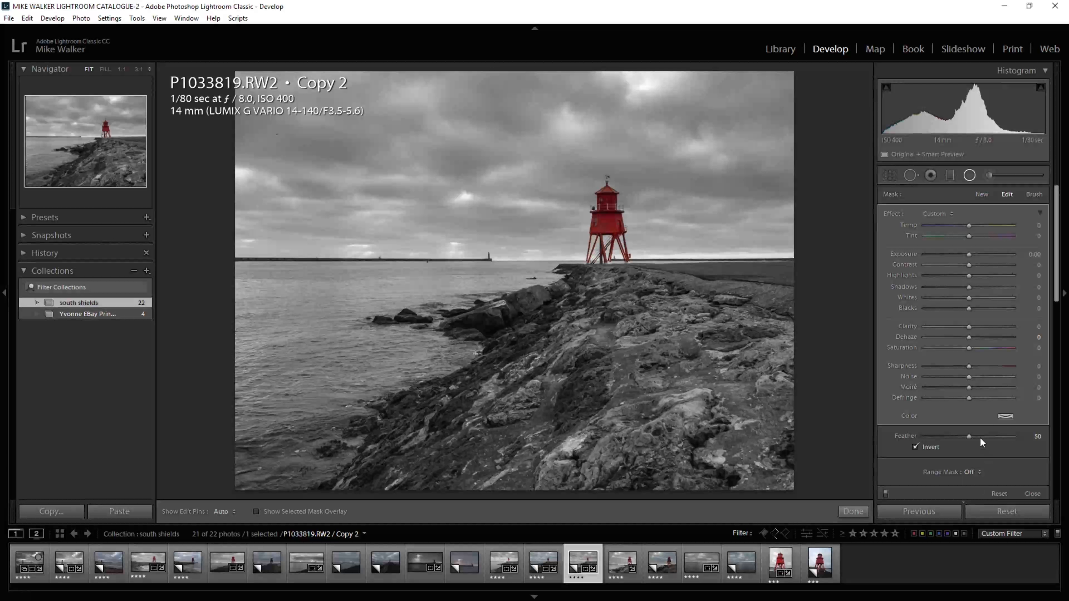
drag(967, 433, 1052, 446)
drag(968, 252, 975, 254)
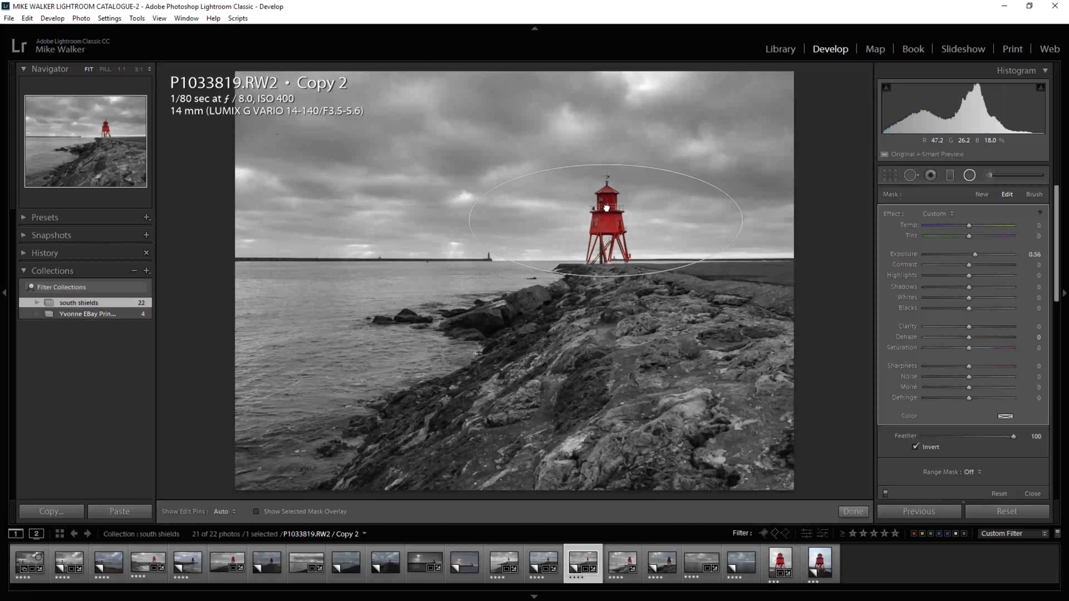
drag(605, 220, 607, 209)
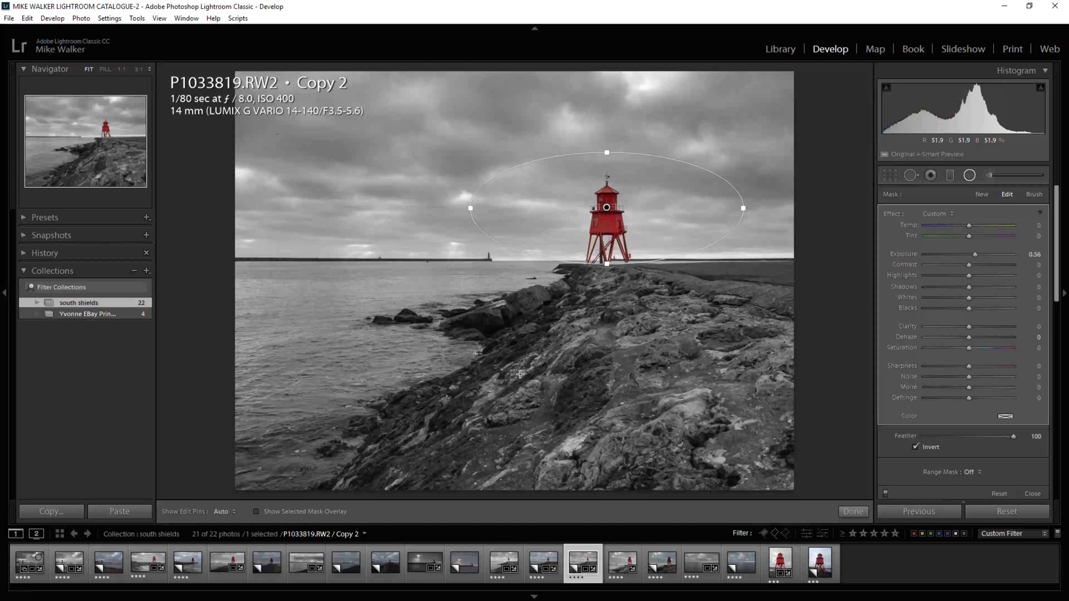
Step: Set up an adjustment brush with Saturation -100 and Size 41.3, and show the selected mask overlay
click(986, 177)
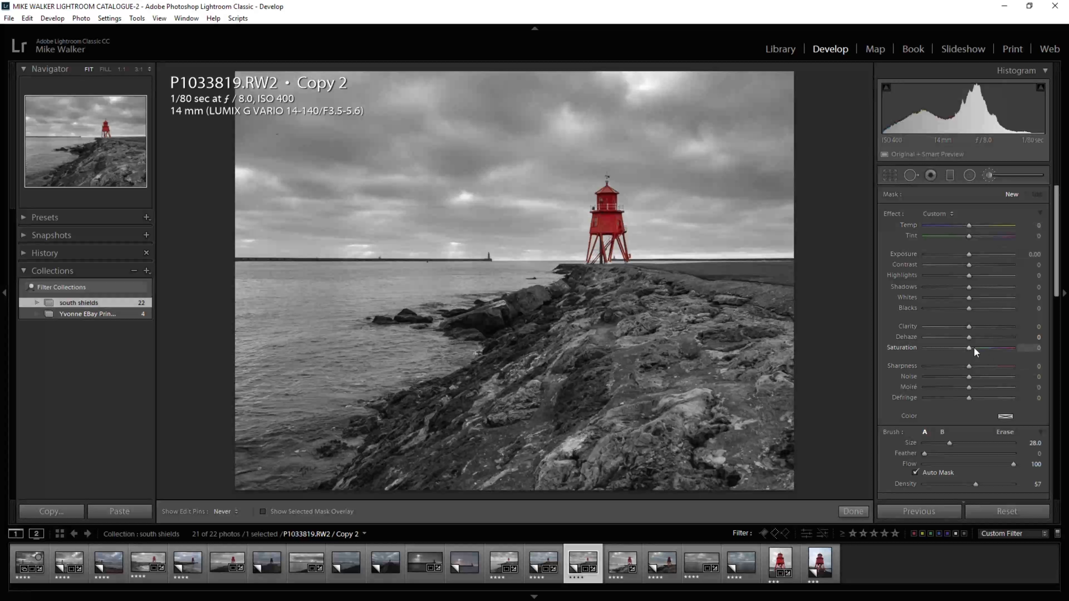
drag(968, 348, 886, 347)
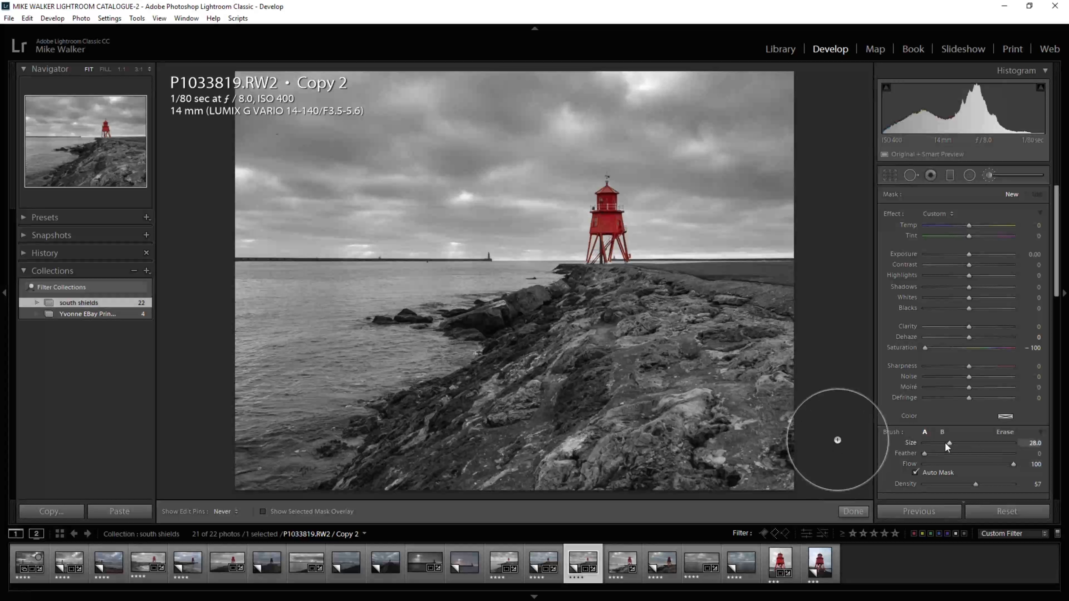
drag(949, 443, 961, 443)
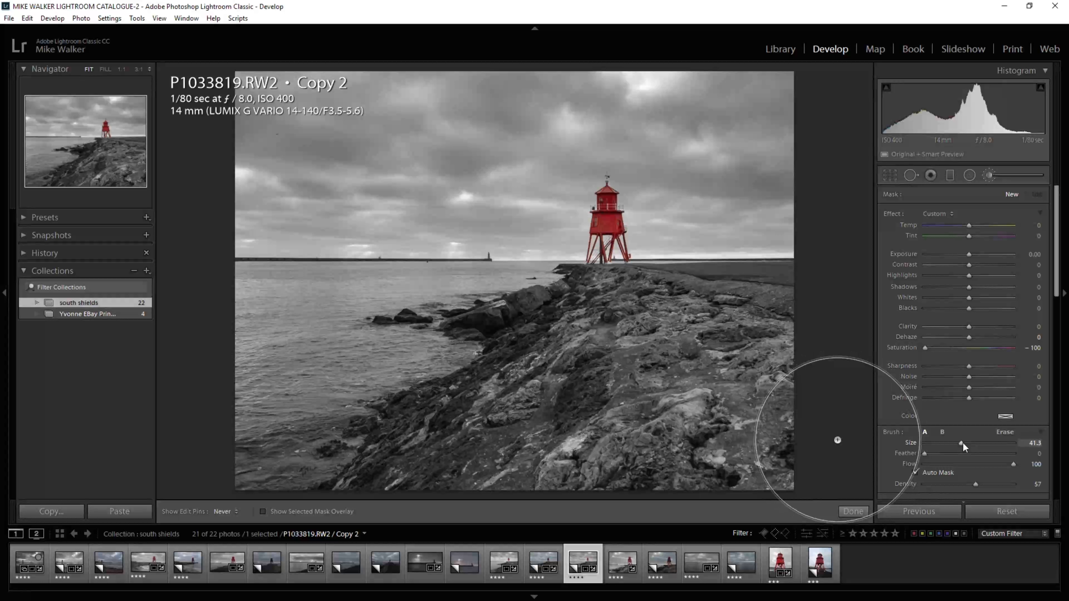
click(263, 511)
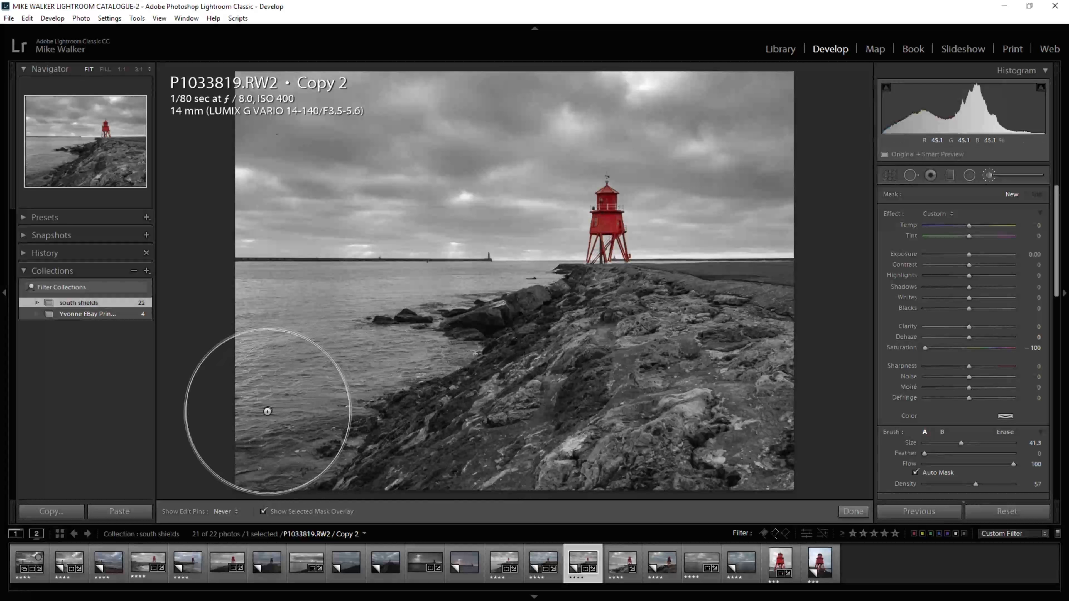
Step: Paint the desaturation mask over the sea, rocks and sky, using brush size 10 close around the lighthouse and leaving the tower unmasked
mouse_move(231, 421)
mouse_down()
mouse_move(409, 427)
mouse_move(273, 433)
mouse_move(785, 425)
mouse_move(798, 424)
mouse_move(526, 424)
mouse_move(834, 391)
mouse_move(705, 421)
mouse_move(750, 431)
mouse_move(708, 431)
mouse_move(724, 440)
mouse_move(265, 390)
mouse_move(267, 93)
mouse_move(294, 349)
mouse_move(319, 133)
mouse_move(258, 179)
mouse_move(232, 164)
mouse_move(258, 231)
mouse_move(378, 160)
mouse_move(418, 110)
mouse_move(436, 120)
mouse_move(442, 103)
mouse_move(440, 138)
mouse_move(465, 134)
mouse_move(459, 180)
mouse_move(511, 355)
mouse_move(505, 372)
mouse_move(349, 301)
mouse_move(432, 331)
mouse_move(579, 353)
mouse_move(792, 343)
mouse_move(724, 316)
mouse_move(750, 245)
mouse_move(770, 86)
mouse_move(761, 336)
mouse_move(746, 119)
mouse_move(729, 94)
mouse_move(503, 45)
mouse_move(424, 91)
mouse_move(670, 68)
mouse_move(627, 78)
mouse_move(635, 91)
mouse_move(737, 120)
mouse_move(728, 194)
mouse_move(740, 229)
mouse_up()
scroll(702, 217, down, 8)
scroll(703, 201, down, 4)
mouse_move(580, 154)
mouse_down()
mouse_move(536, 194)
mouse_move(560, 155)
mouse_move(552, 158)
mouse_move(559, 168)
mouse_move(580, 156)
mouse_move(562, 273)
mouse_move(509, 251)
mouse_move(241, 242)
mouse_move(397, 242)
mouse_up()
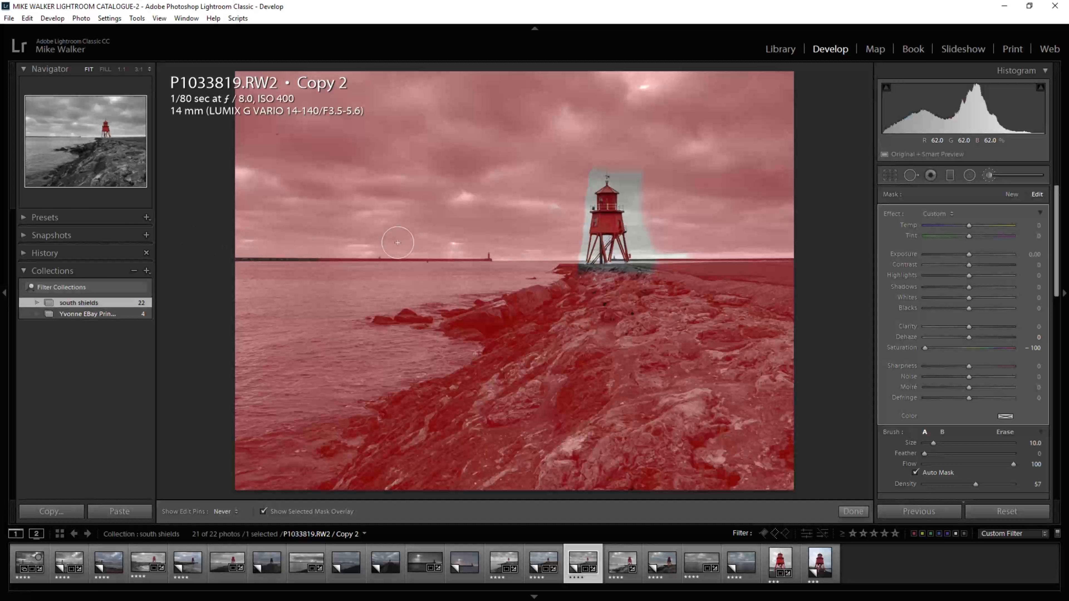
mouse_move(573, 314)
mouse_down()
mouse_move(647, 302)
mouse_move(689, 245)
mouse_move(656, 275)
mouse_move(697, 255)
mouse_move(773, 256)
mouse_move(678, 235)
mouse_move(652, 248)
mouse_move(639, 155)
mouse_move(585, 141)
mouse_up()
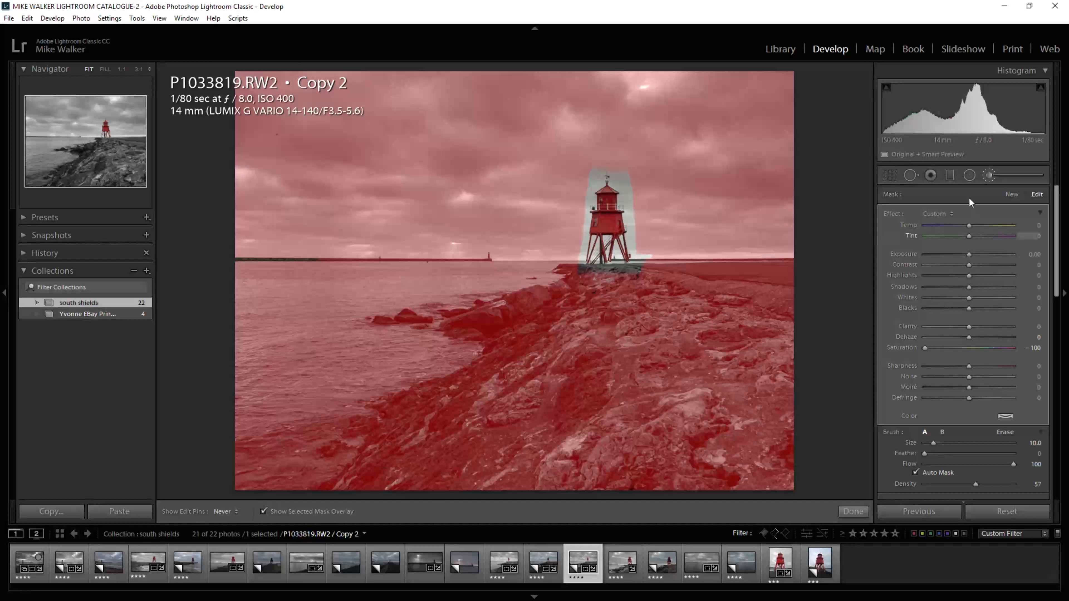
Step: Leave the brush mask and display the unedited virtual copy, Copy 1, of the lighthouse photo
click(970, 175)
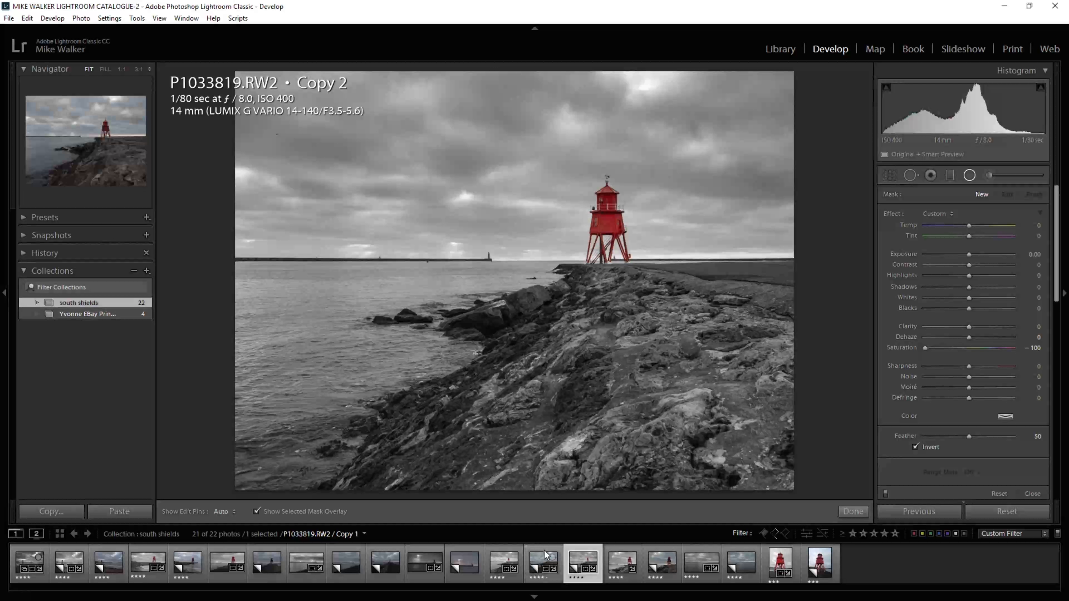
click(545, 551)
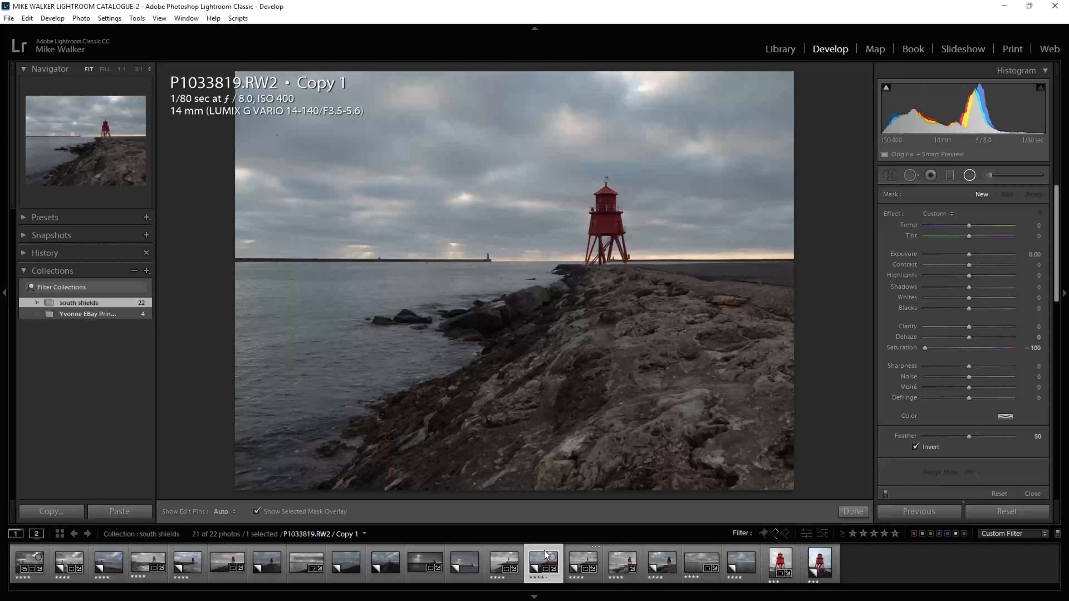